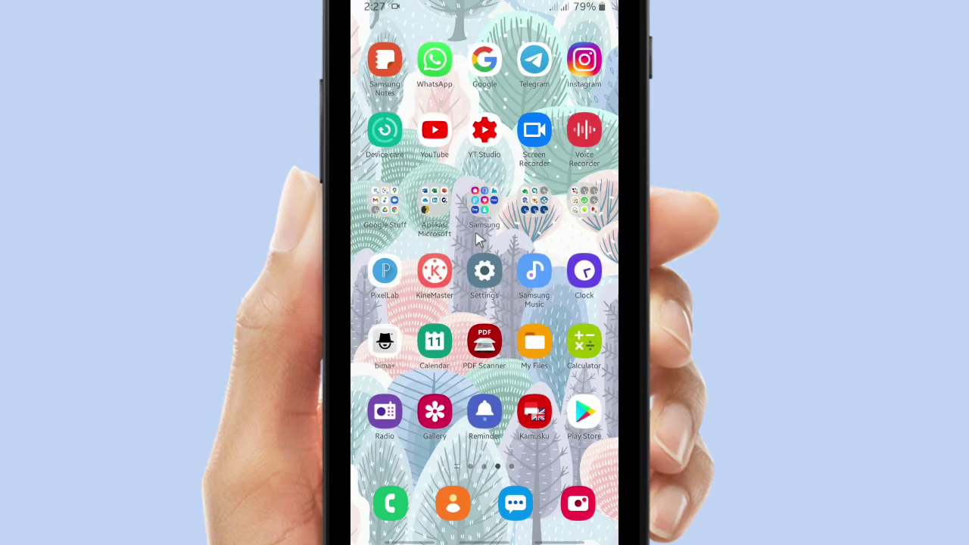
- Launch Telegram and switch on mobile data so the chat list connects
left_click(534, 64)
left_click_drag(532, 8, 514, 218)
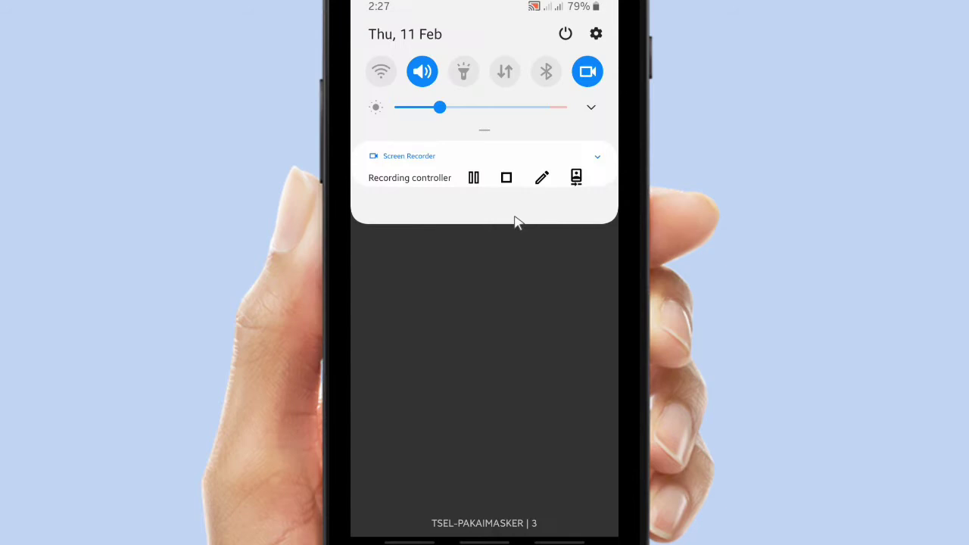
left_click(504, 72)
left_click_drag(533, 390, 538, 169)
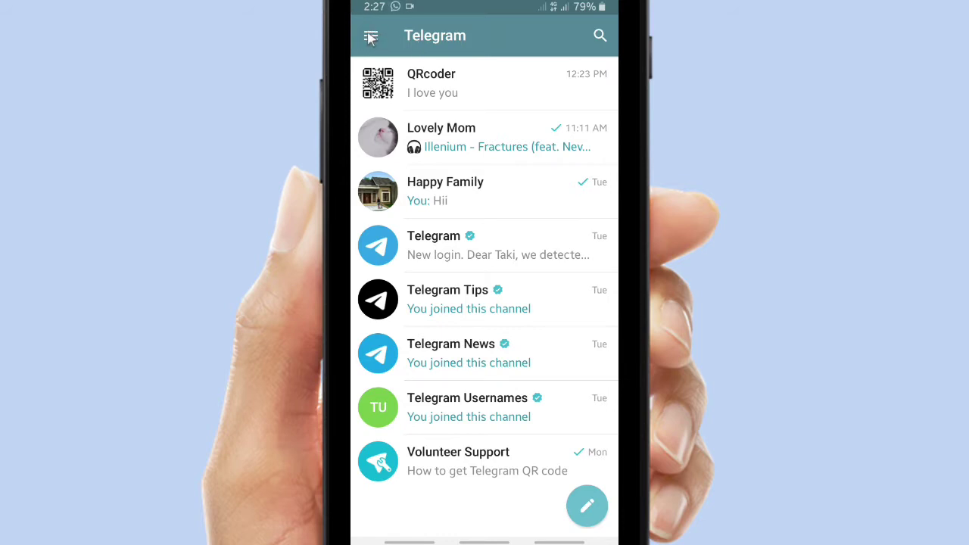
- Expand the account list in the navigation drawer and choose Add Account
left_click(371, 37)
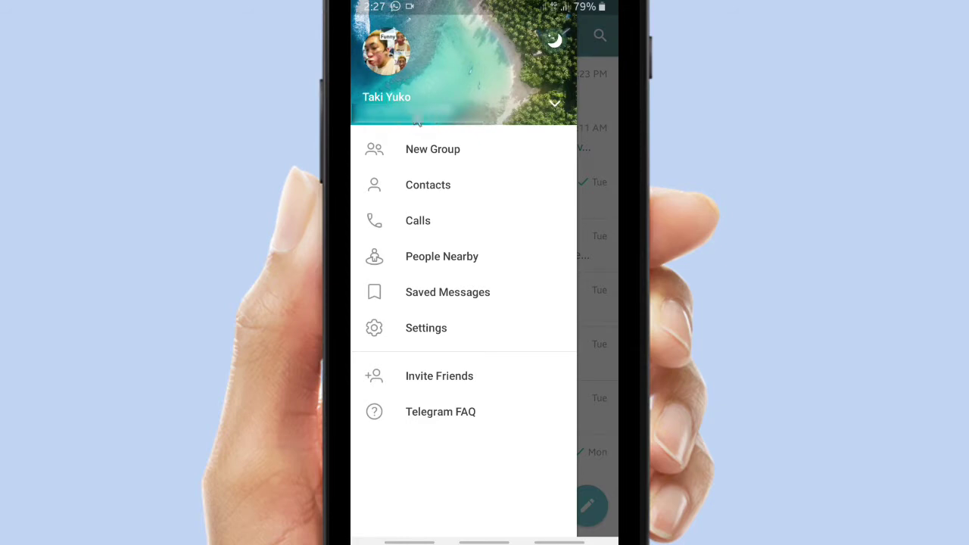
left_click(556, 106)
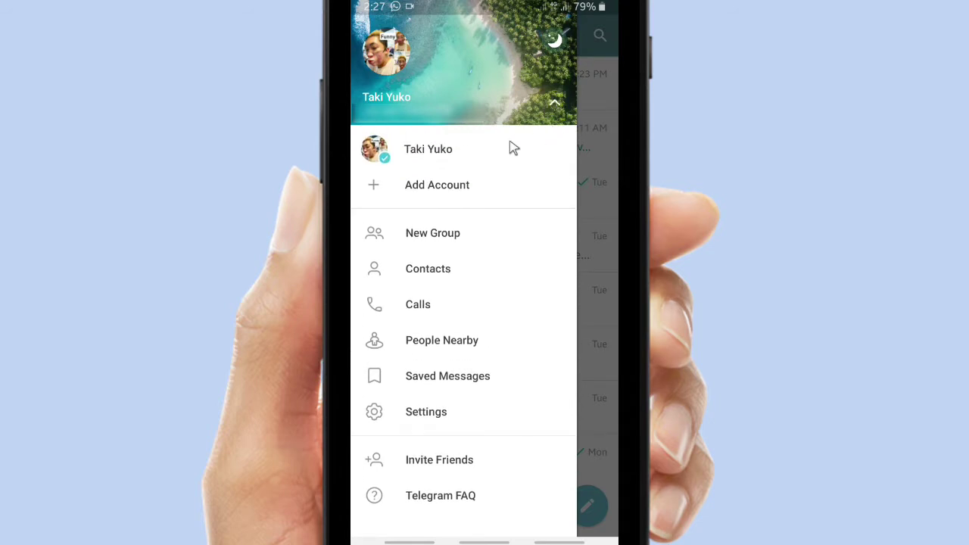
left_click(446, 193)
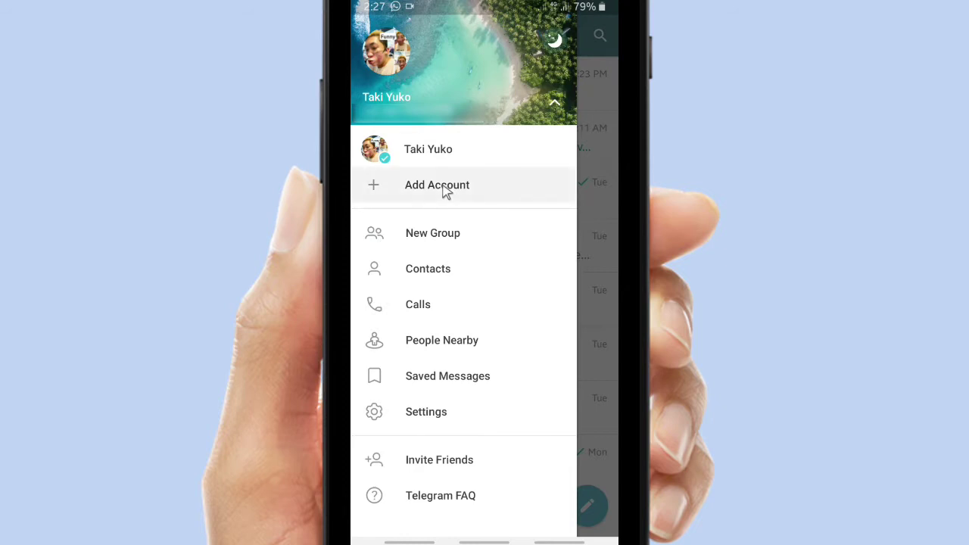
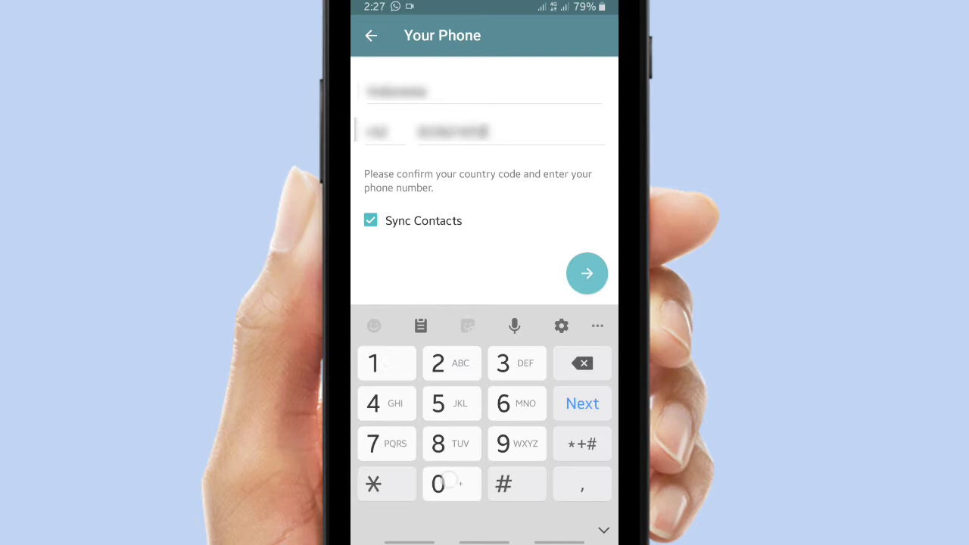
- Enter the new account's phone number, fixing a mistyped digit, and submit it for verification
left_click(583, 269)
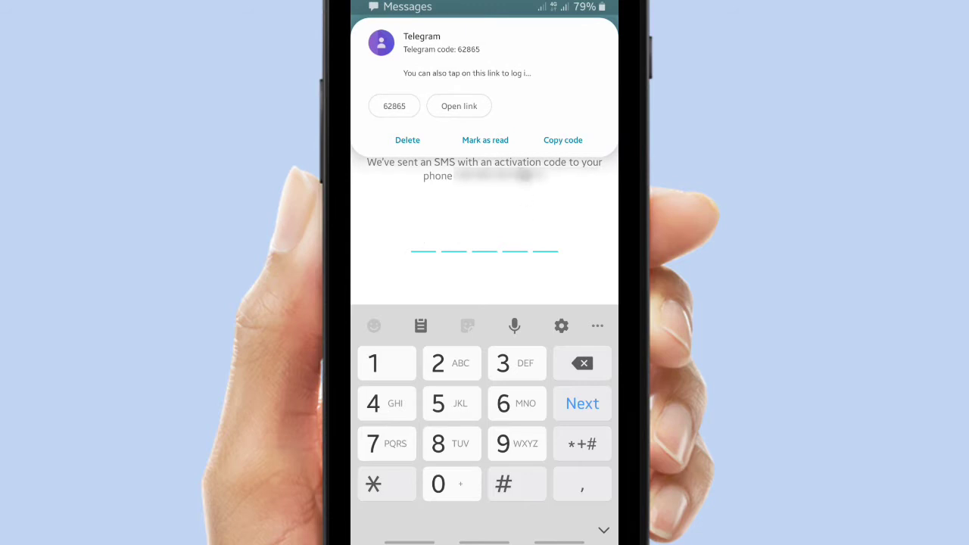
- Copy the SMS activation code, paste it into the code boxes and log in
left_click(394, 107)
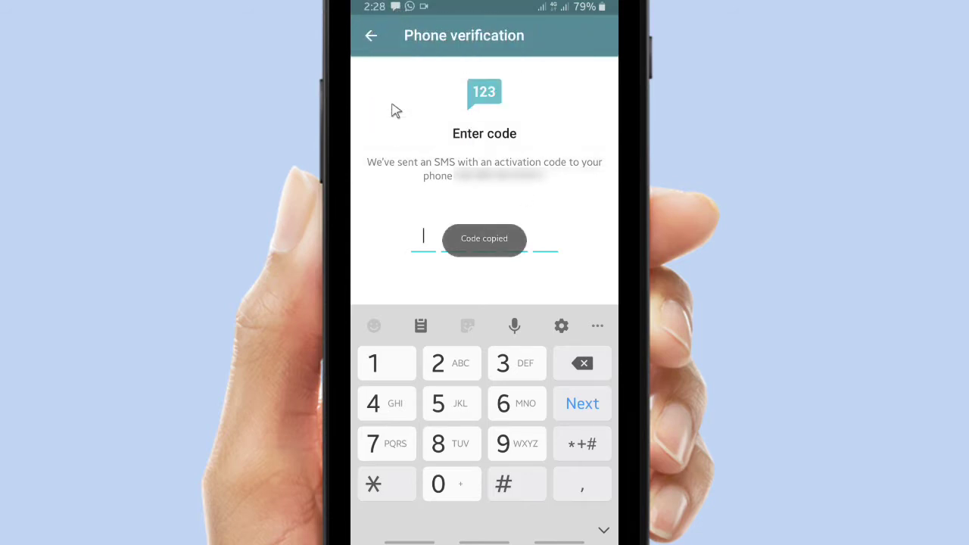
left_click(424, 236)
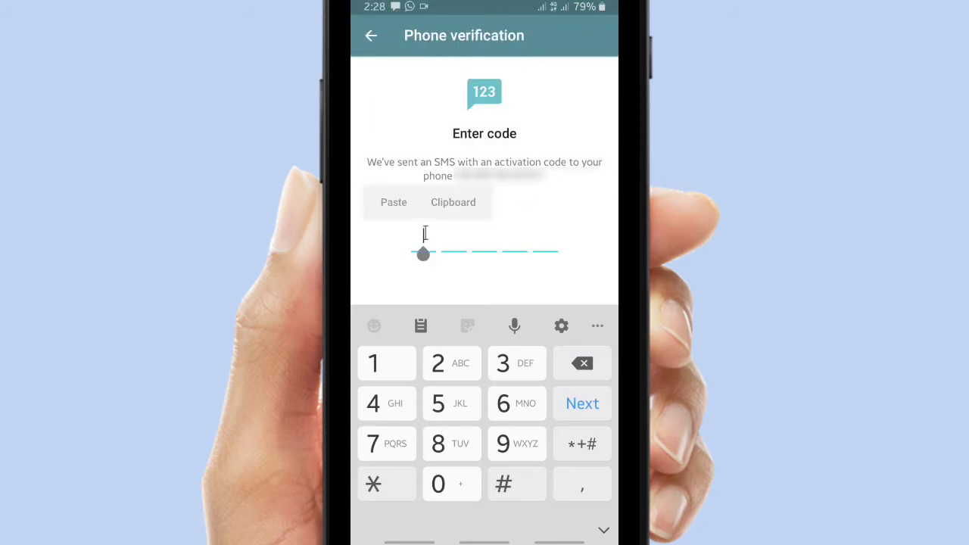
left_click(395, 192)
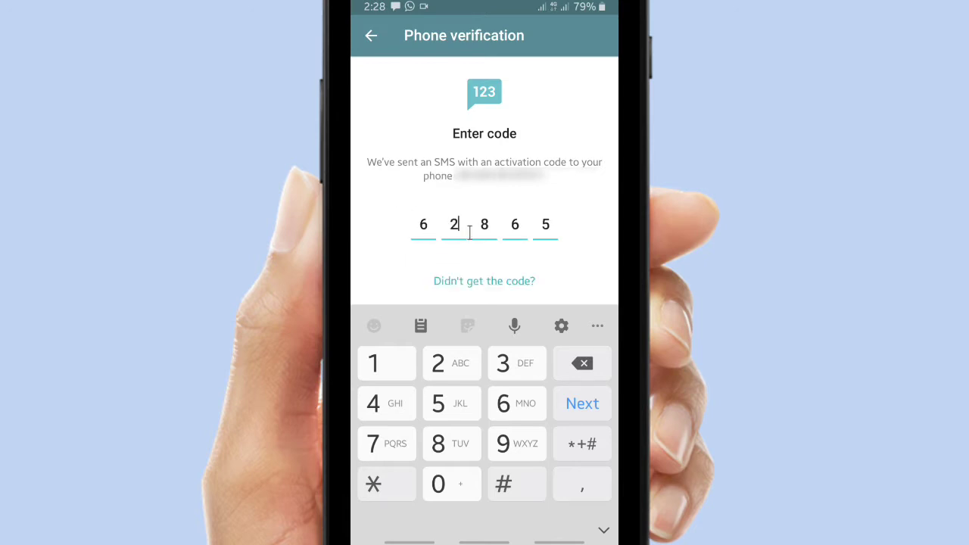
left_click(584, 405)
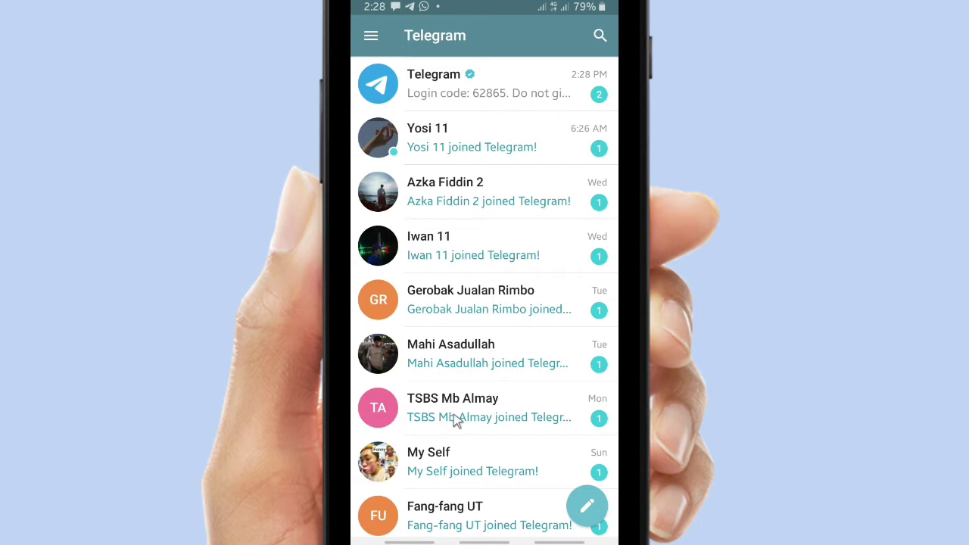
- Glance at the accounts in the navigation drawer, then close it
scroll(443, 257, "down", 3)
scroll(443, 257, "up", 3)
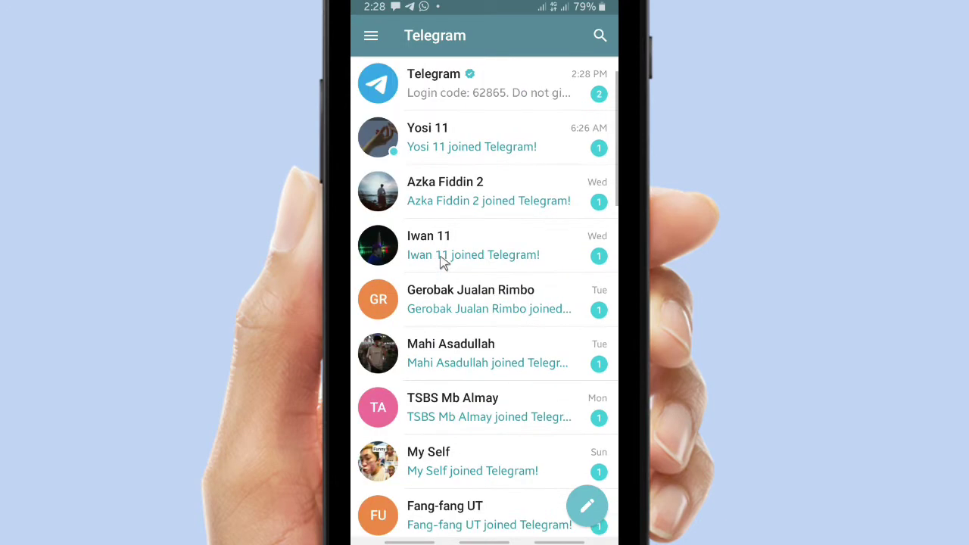
left_click(371, 38)
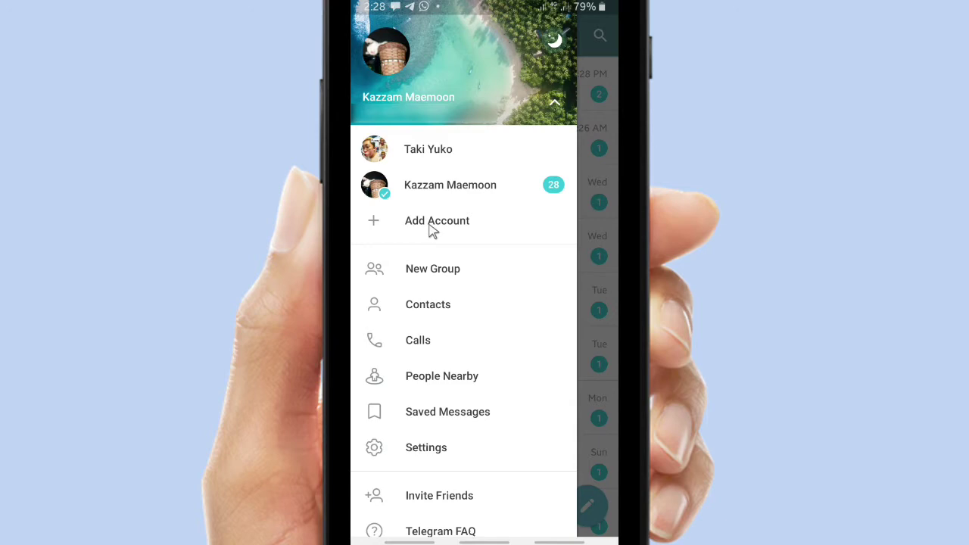
left_click(597, 109)
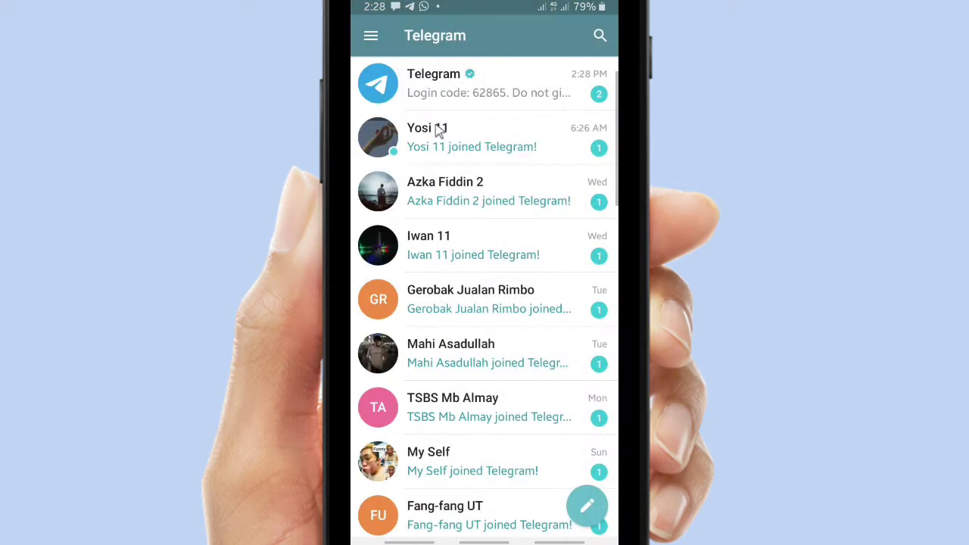
- Read the Telegram service login-code message and reopen the account list
left_click(427, 89)
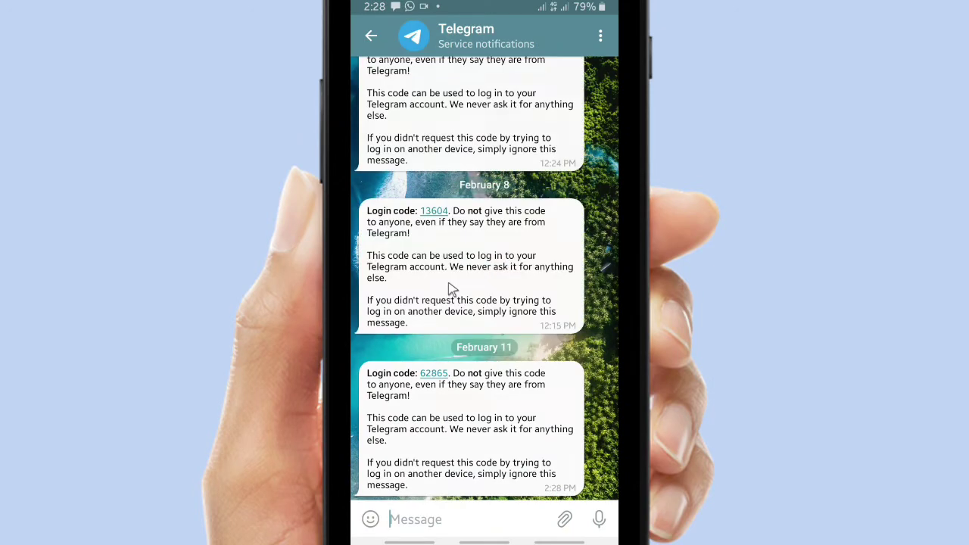
key("Escape")
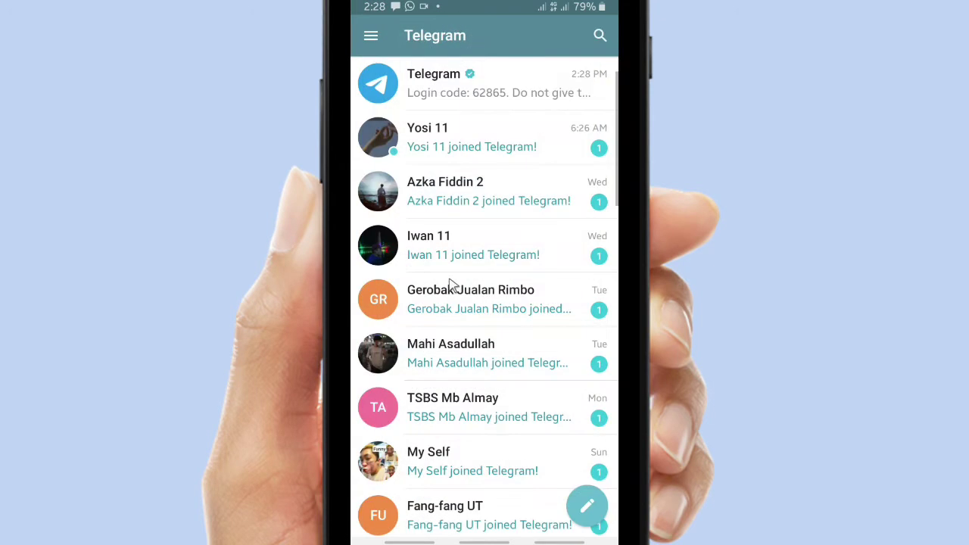
left_click(370, 35)
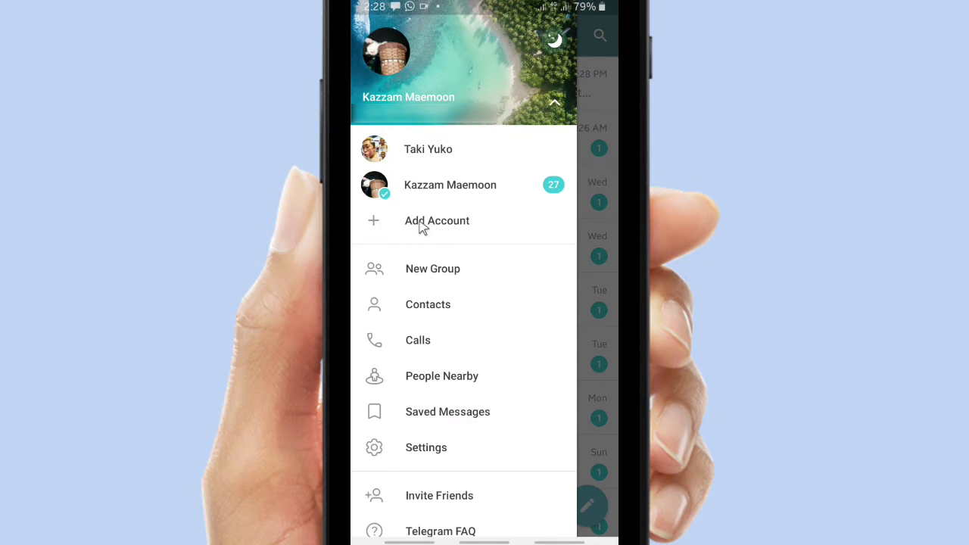
- Add a third account, pasting its phone number from the clipboard and trimming extra digits
left_click(442, 225)
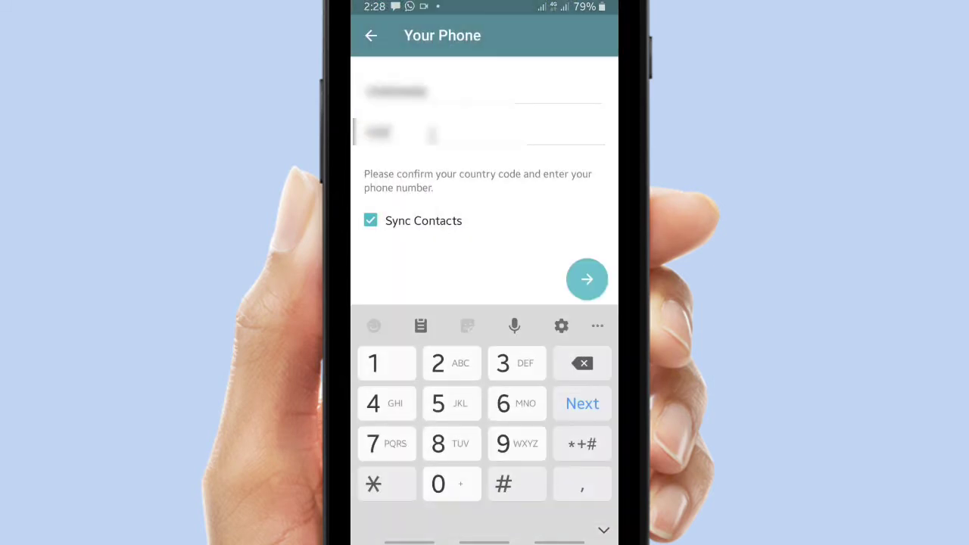
left_click(421, 326)
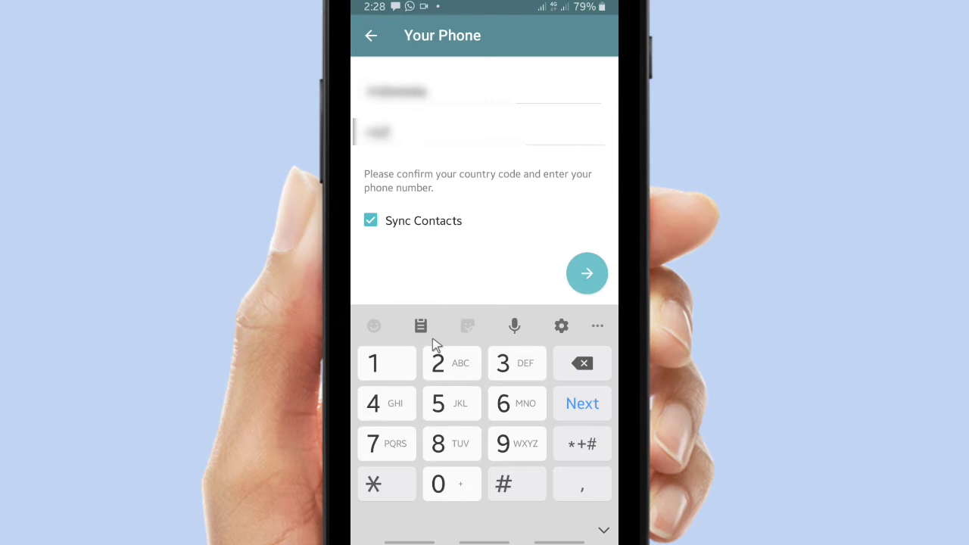
left_click(476, 394)
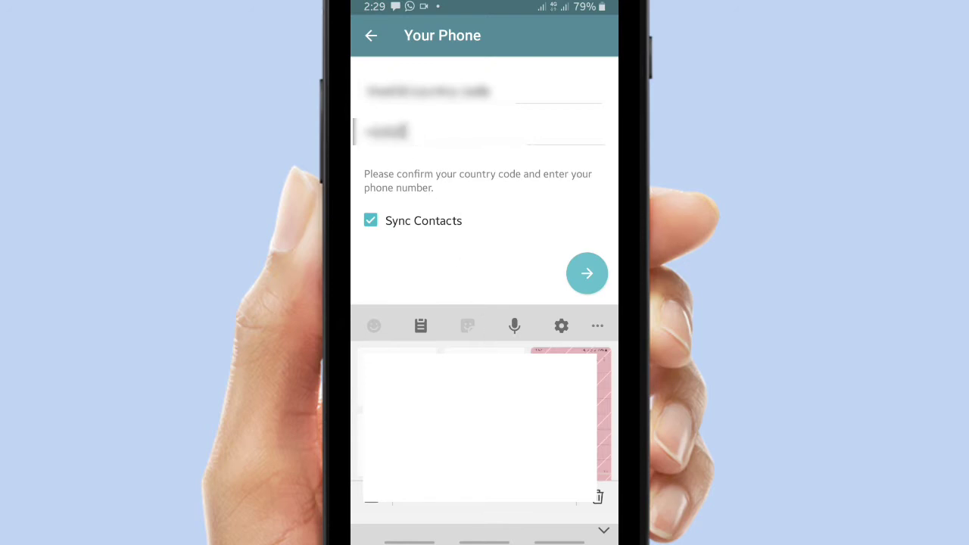
key("BackSpace")
key("BackSpace")
double_click(393, 132)
key("BackSpace")
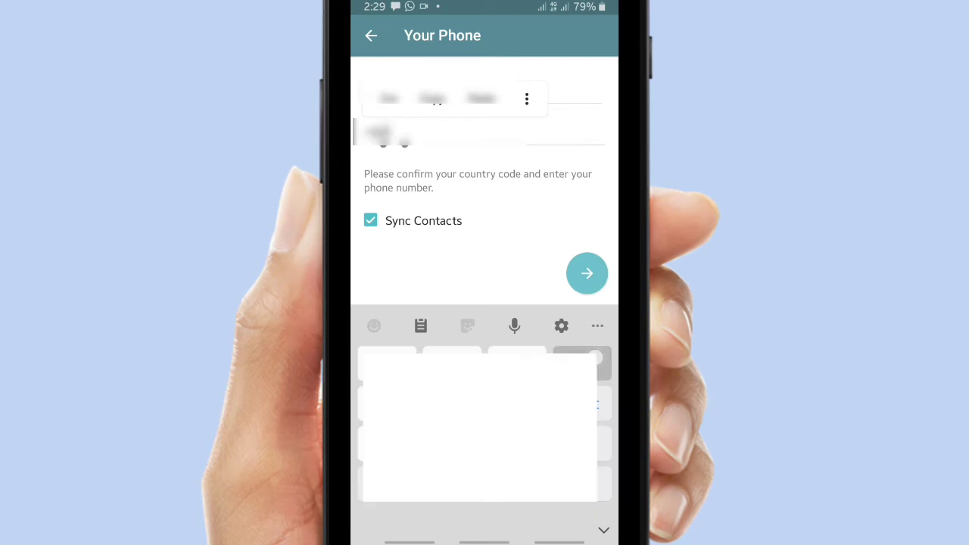
left_click(421, 133)
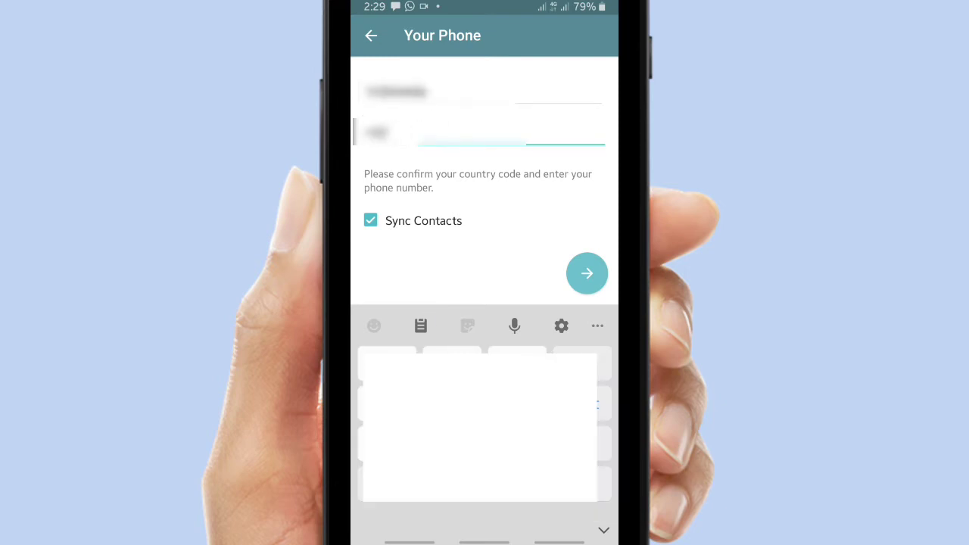
left_click(420, 325)
left_click(442, 394)
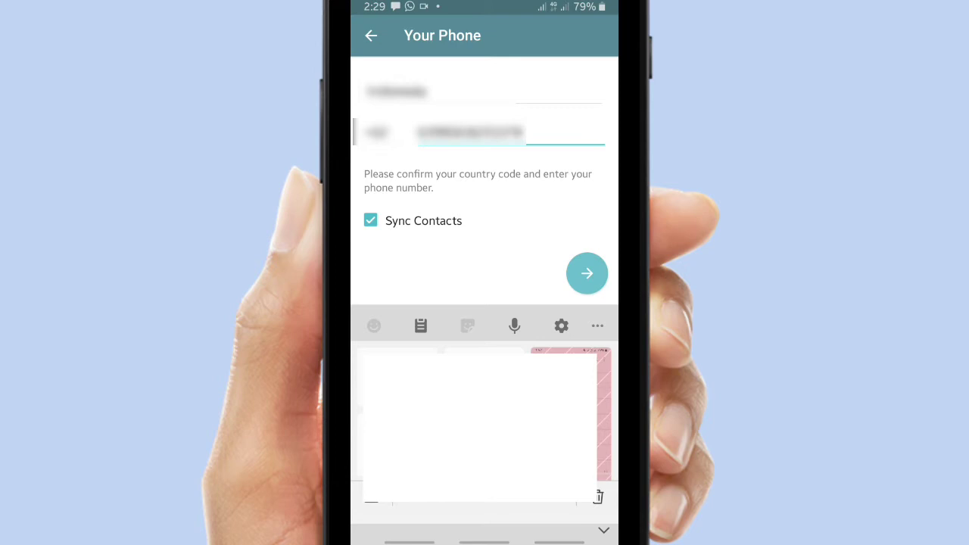
left_click(431, 149)
key("BackSpace")
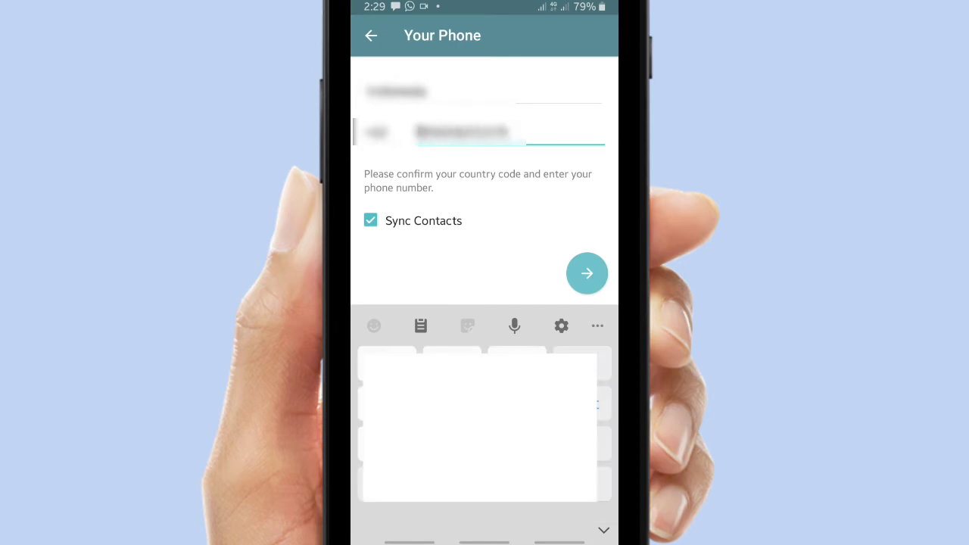
- Submit the third account's number and enter the five-digit SMS activation code
left_click(579, 277)
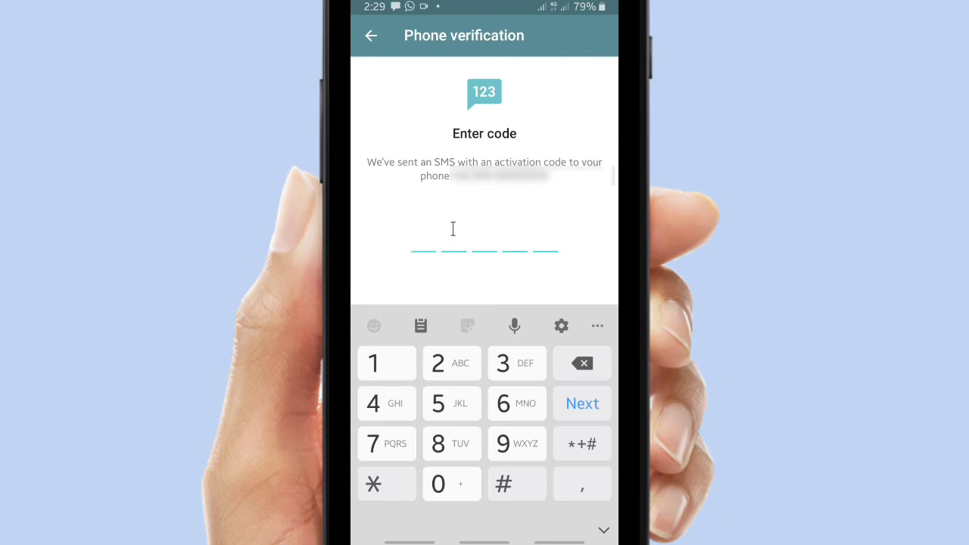
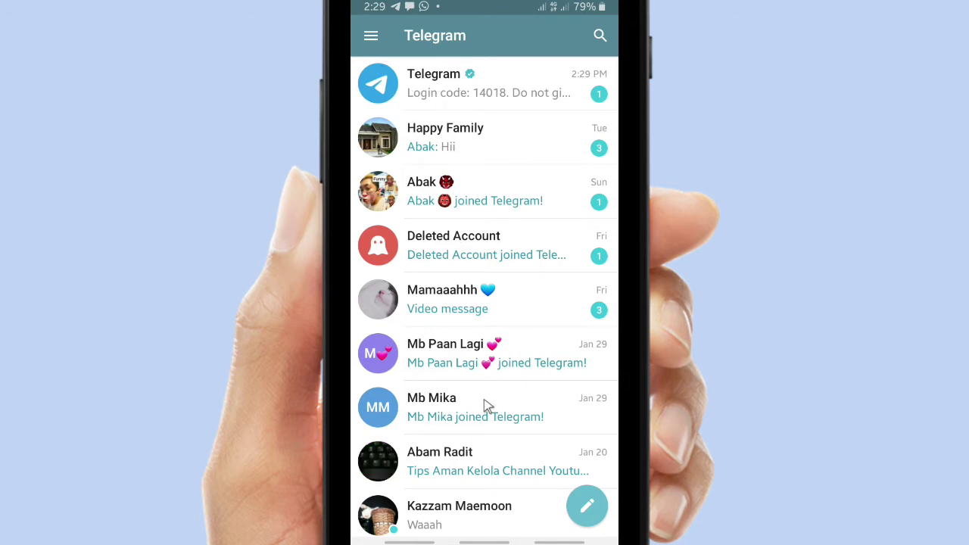
- Scroll the chat list and look into the Deleted Account chat
scroll(480, 404, "down", 3)
scroll(484, 404, "up", 3)
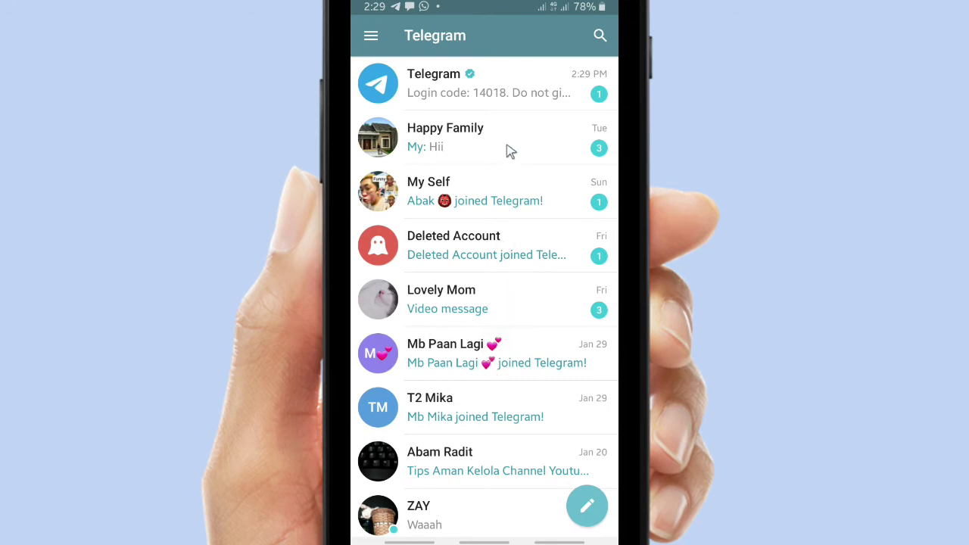
scroll(468, 261, "down", 3)
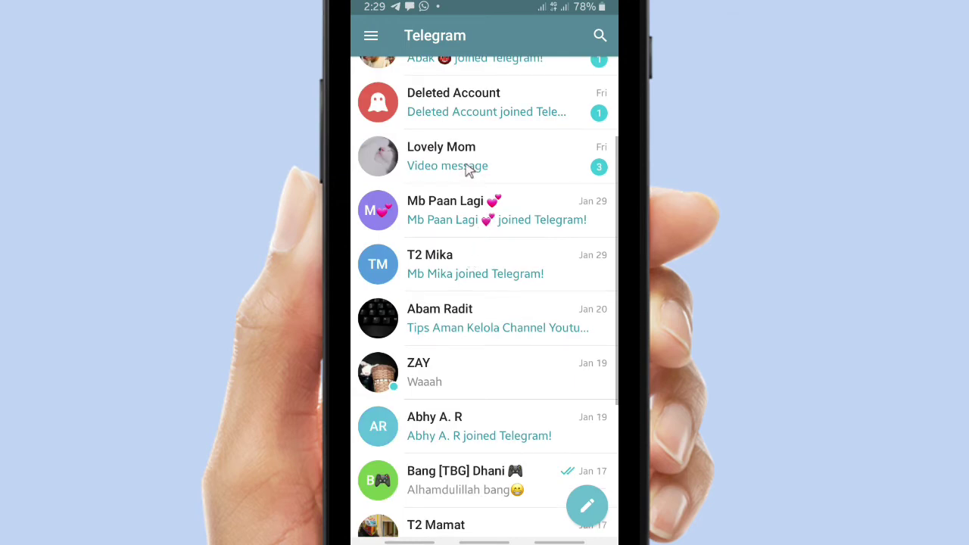
left_click(424, 119)
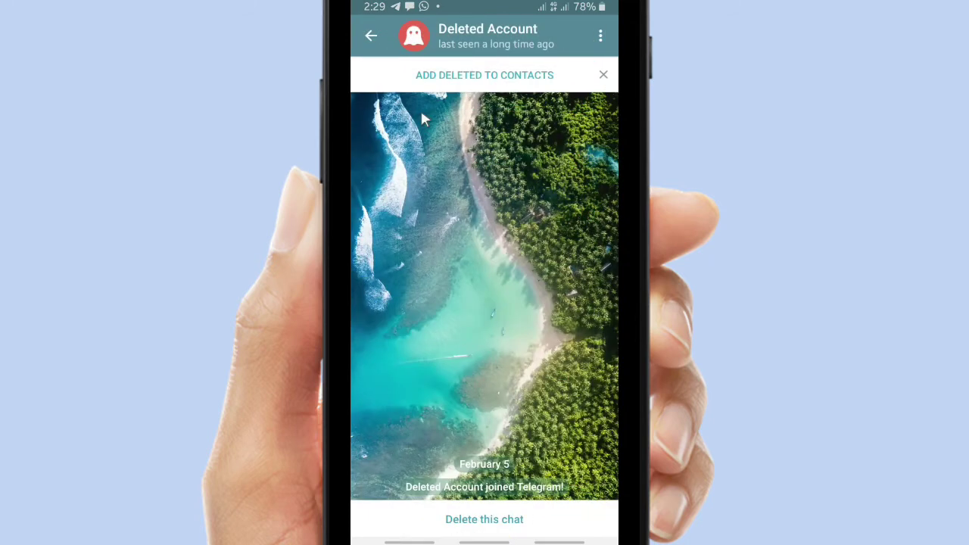
left_click(371, 37)
- Open the main menu listing all three signed-in accounts
scroll(525, 250, "down", 4)
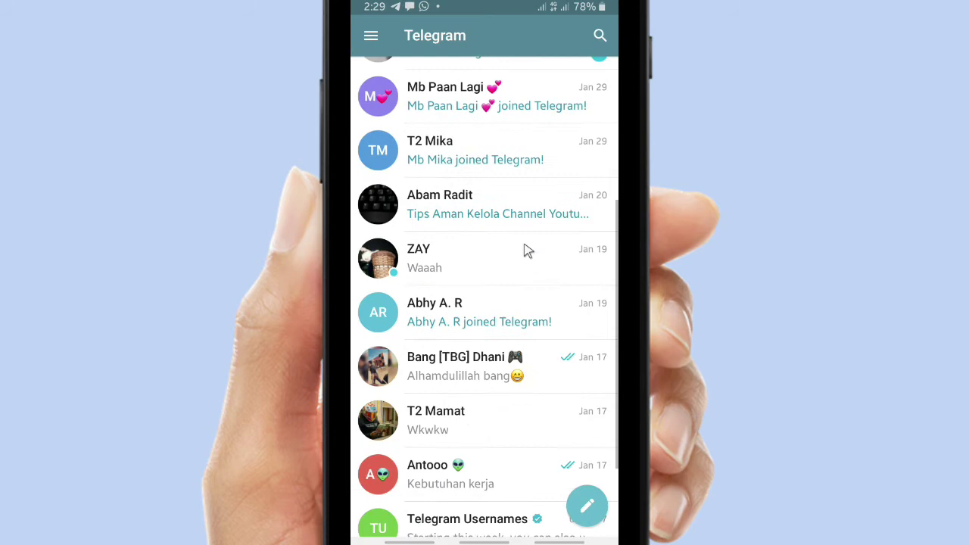
scroll(499, 189, "up", 4)
left_click(371, 36)
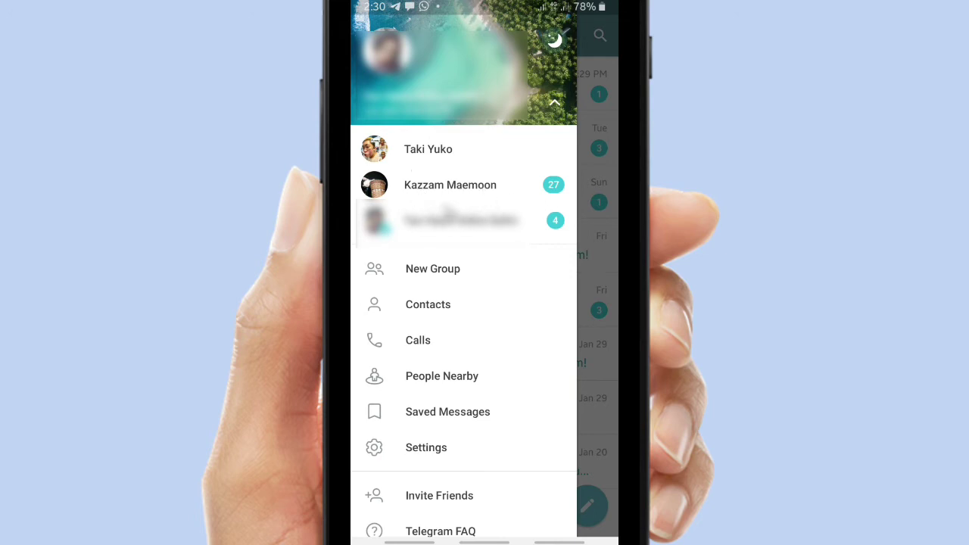
- Cycle through the first, second and third accounts, settle on the second, and reopen the account list
left_click(470, 157)
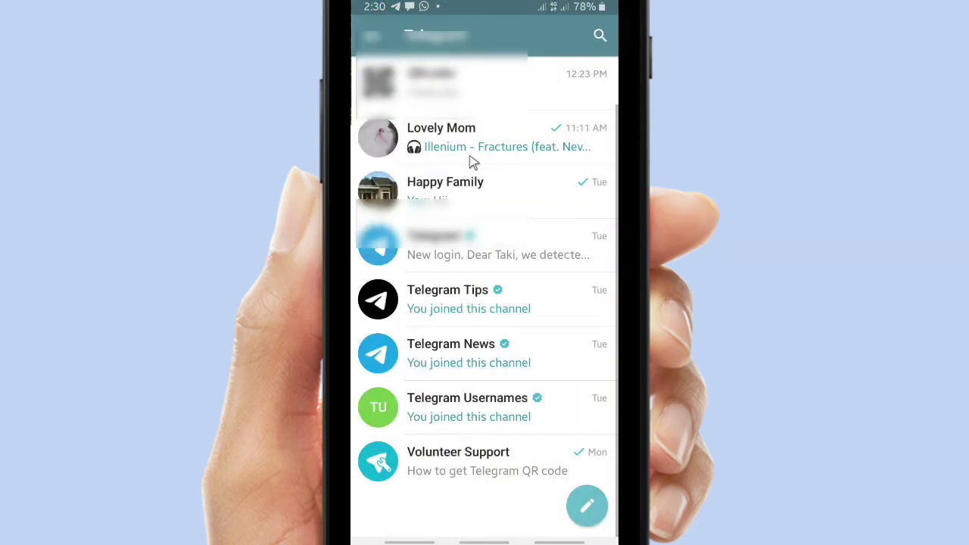
left_click(371, 36)
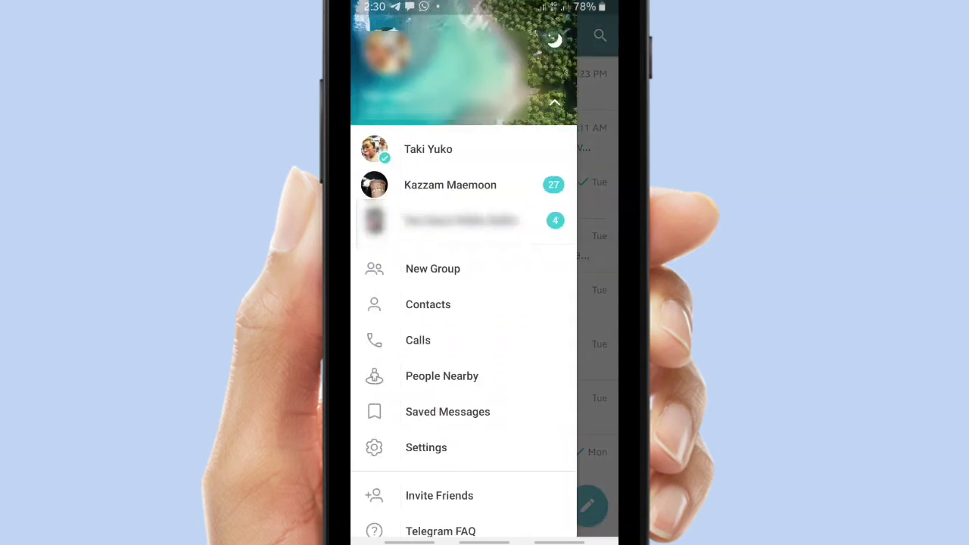
left_click(468, 186)
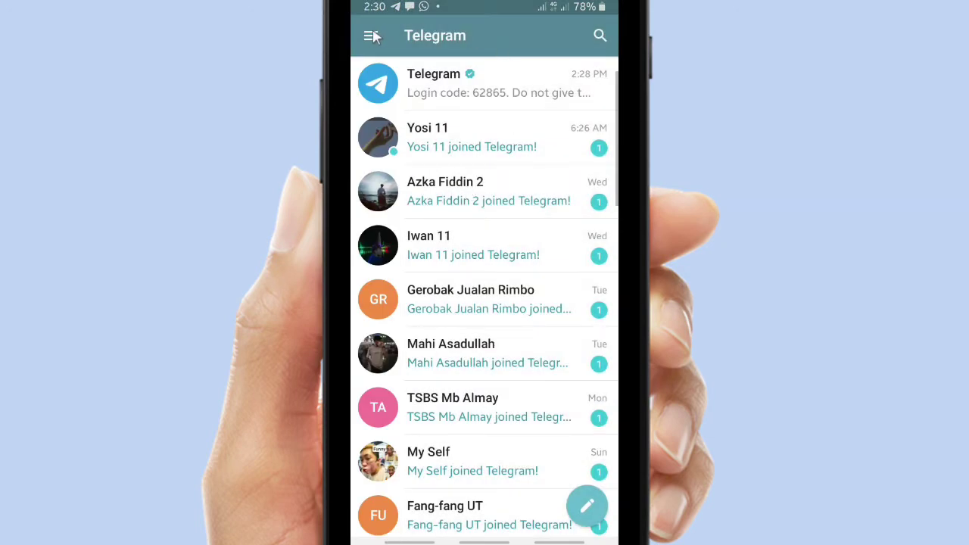
left_click(371, 36)
left_click(514, 227)
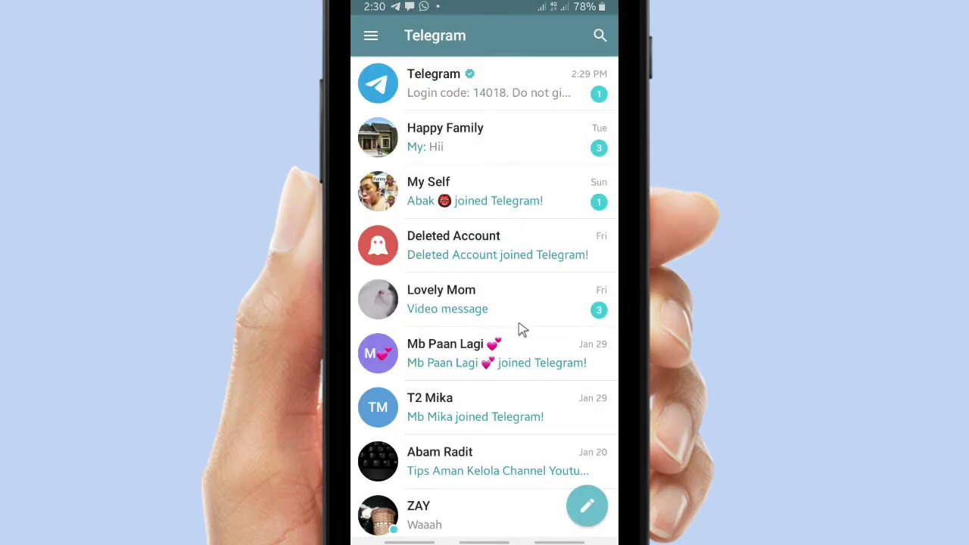
scroll(522, 144, "down", 1)
scroll(522, 152, "up", 1)
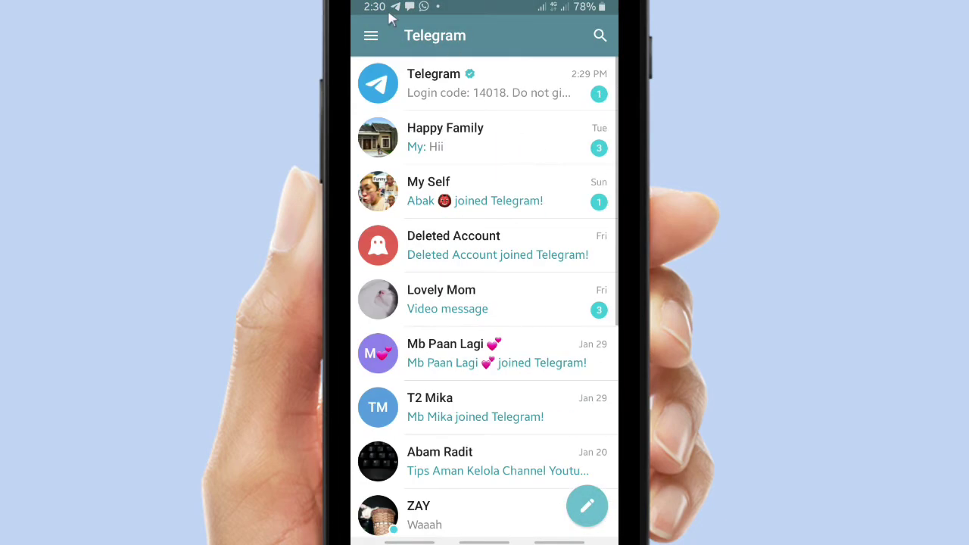
left_click(371, 36)
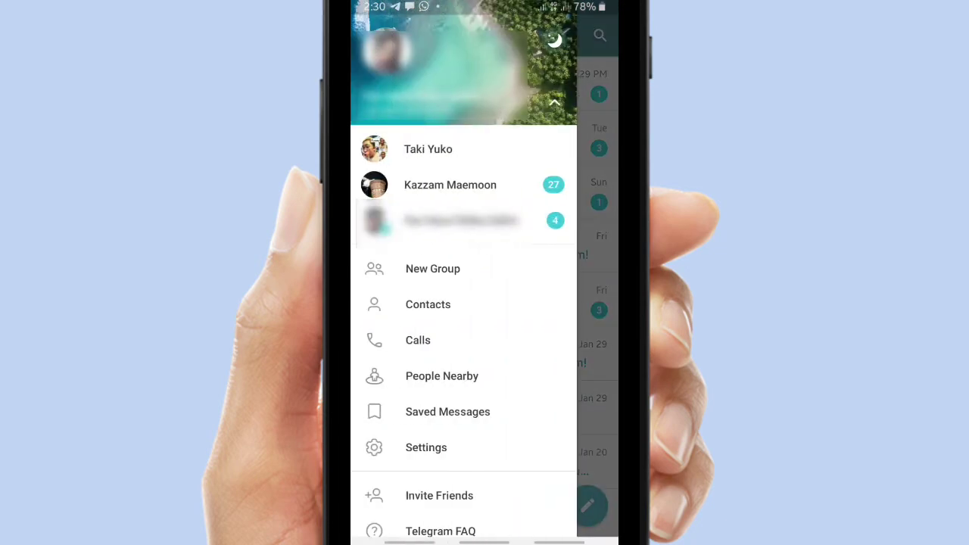
left_click(503, 190)
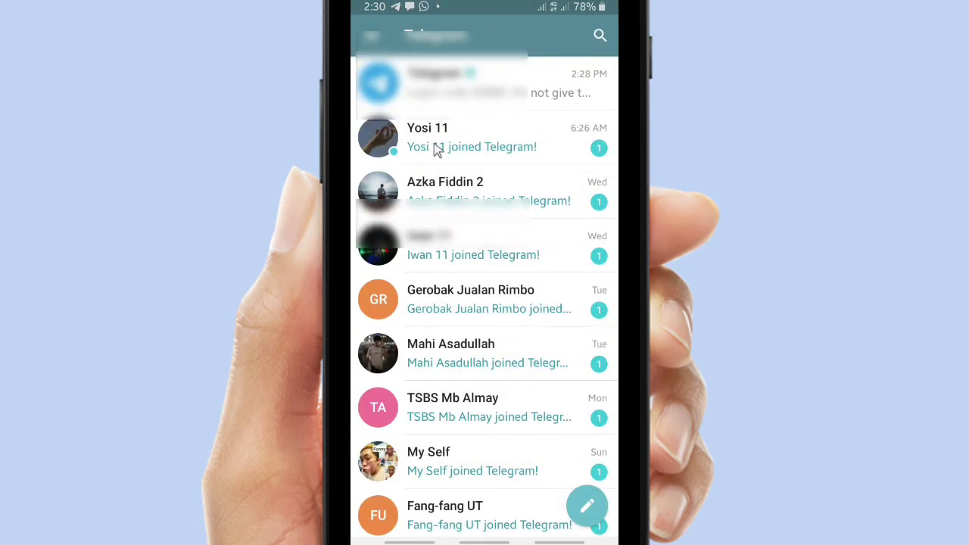
left_click(370, 36)
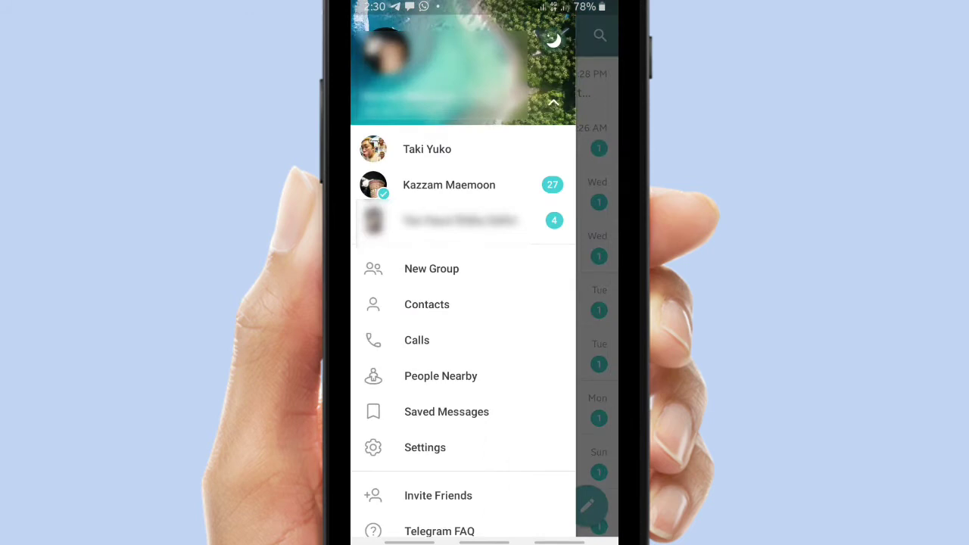
- Log out of the second account from Settings' three-dot menu, confirming LOG OUT
left_click(433, 448)
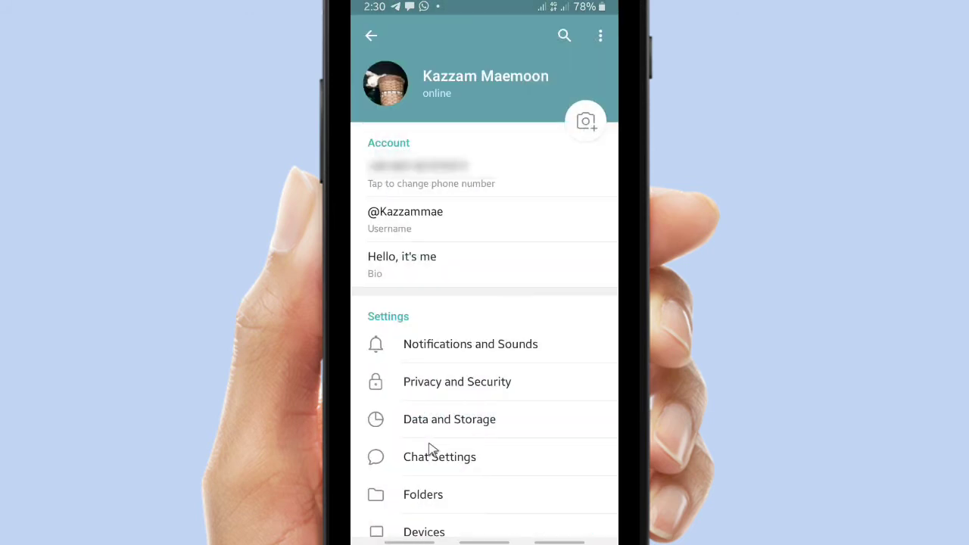
left_click(602, 36)
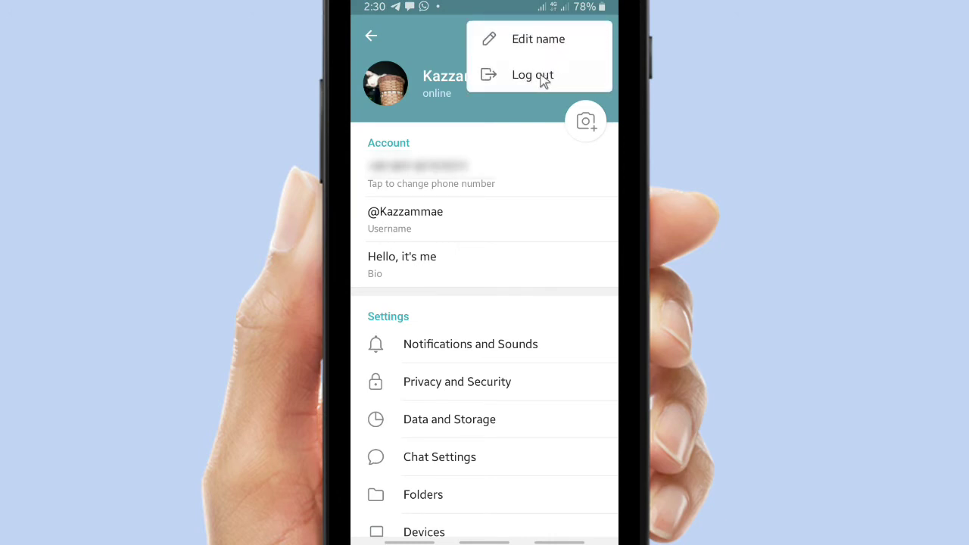
left_click(543, 79)
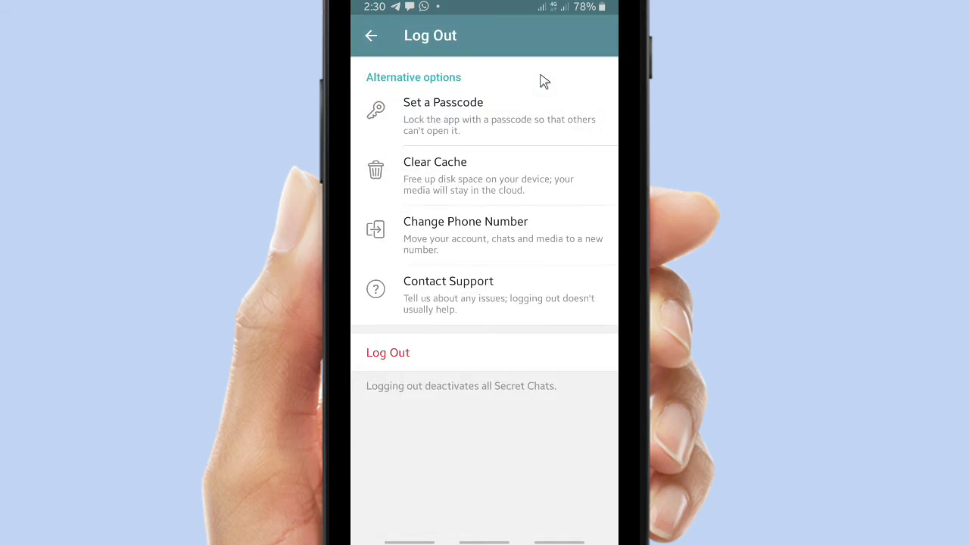
left_click(399, 361)
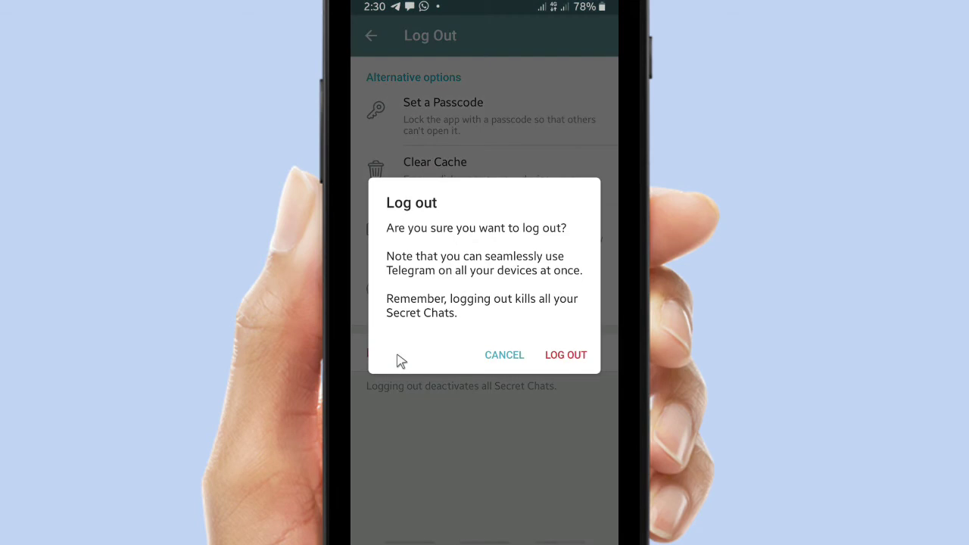
left_click(569, 357)
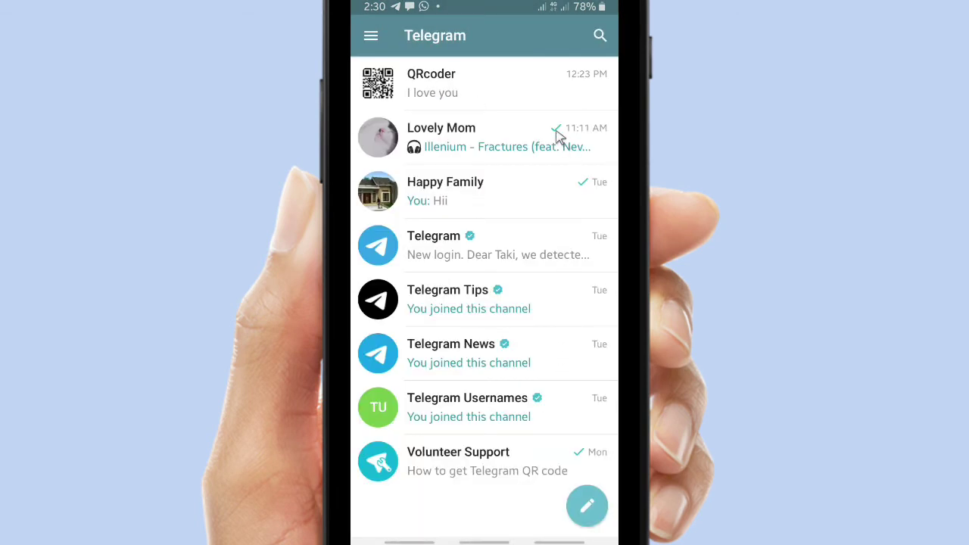
- Switch to the other extra account from the drawer's account list
left_click(372, 36)
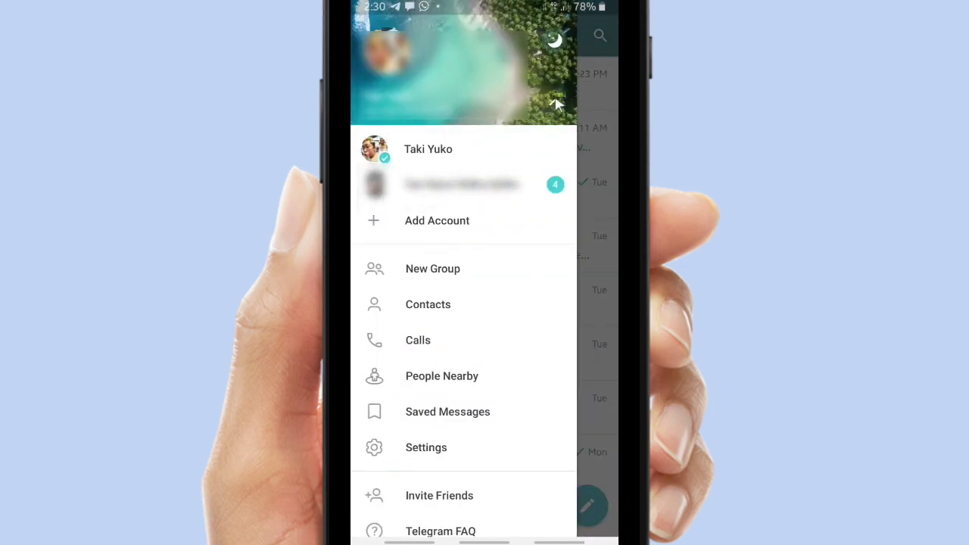
left_click(485, 189)
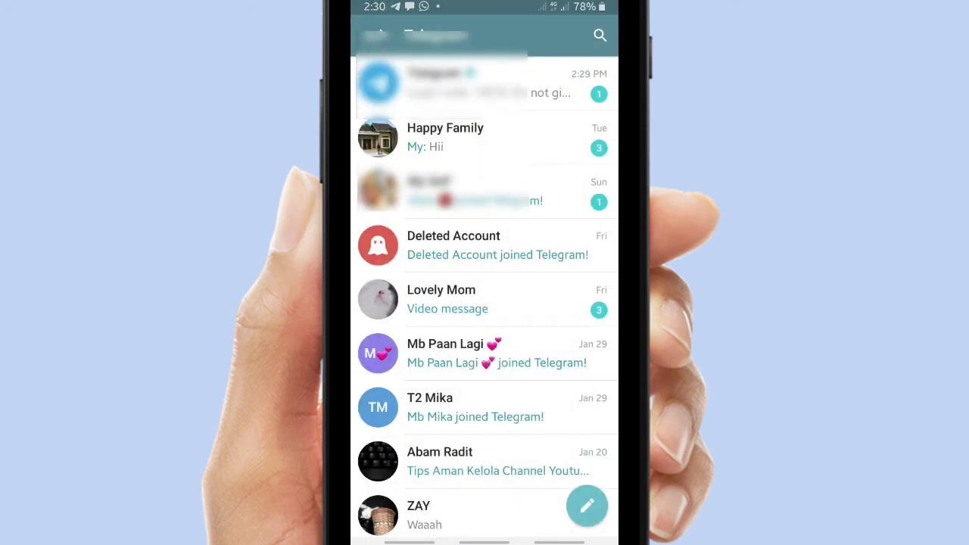
left_click(371, 36)
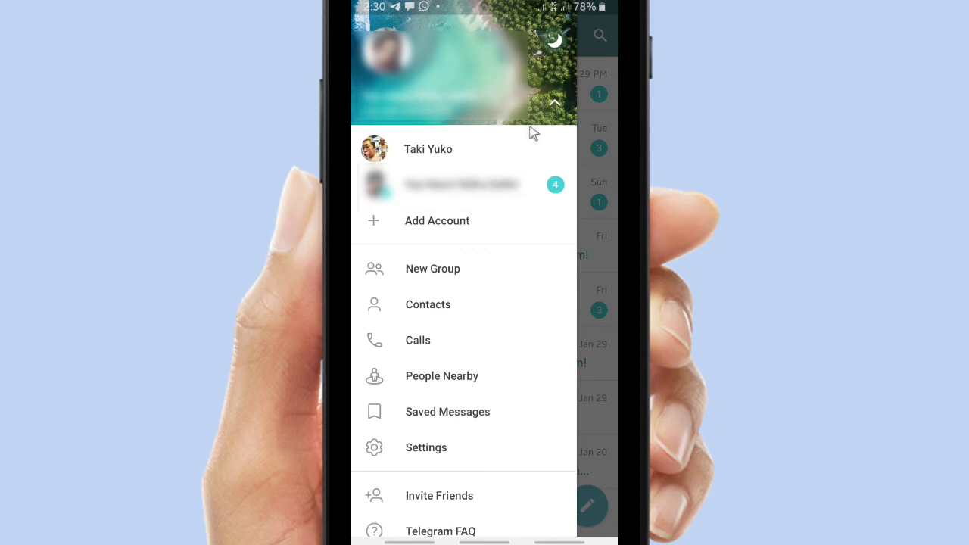
left_click(555, 106)
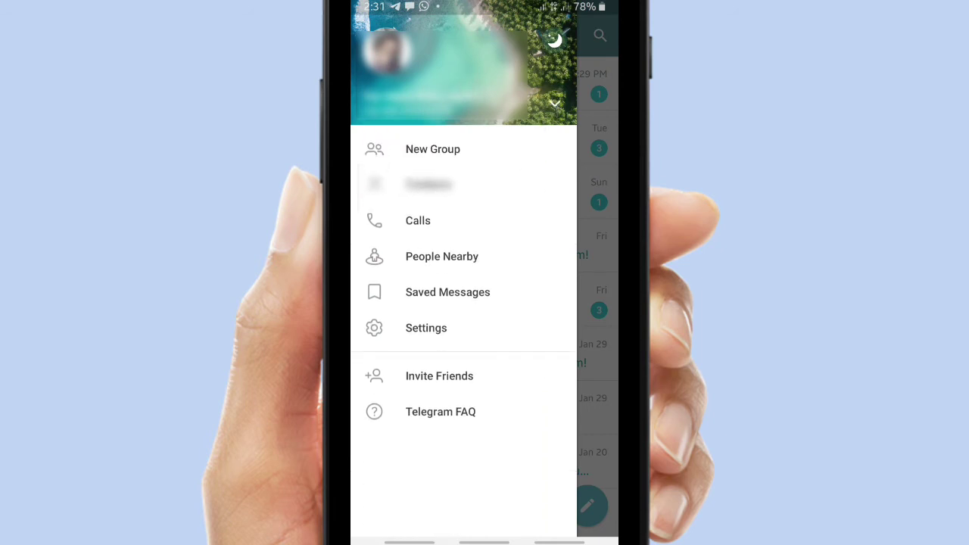
left_click(426, 328)
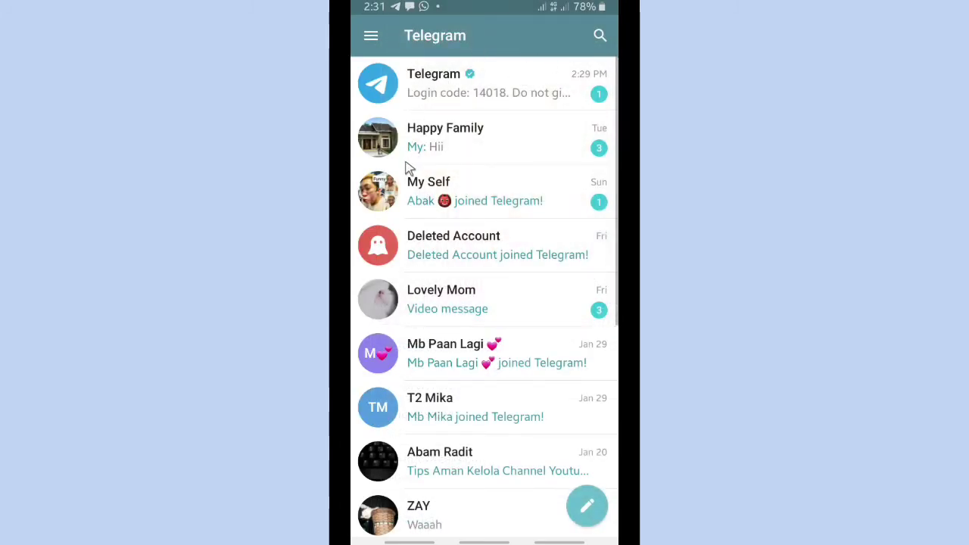
- Bring up the main menu, expanding and then collapsing the signed-in accounts list
left_click(370, 38)
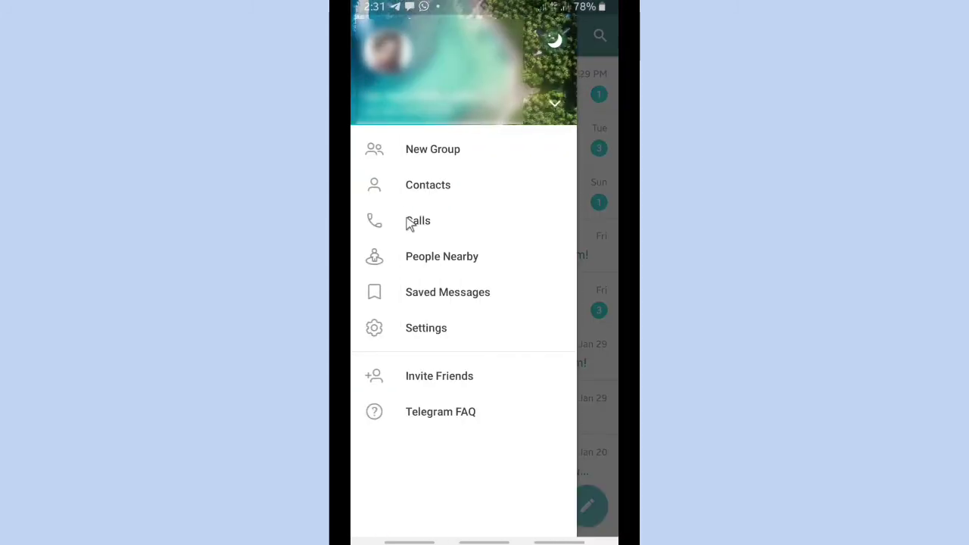
left_click(553, 110)
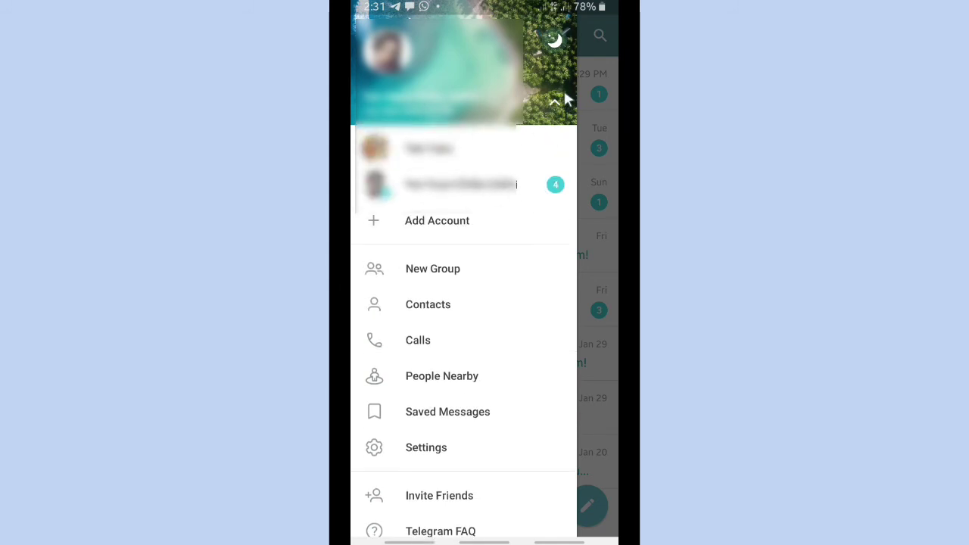
left_click(555, 103)
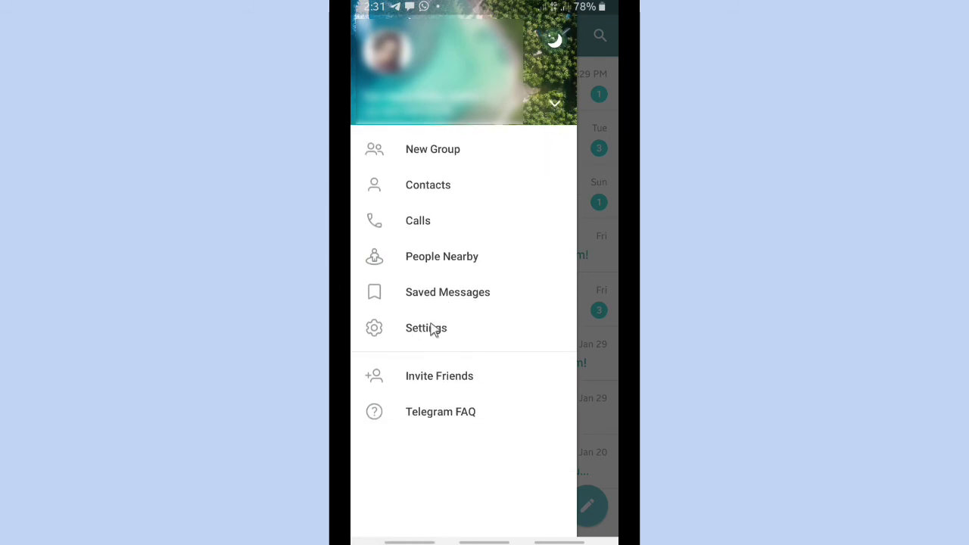
- Log out of this extra account via Settings' three-dot menu and confirm LOG OUT
left_click(431, 328)
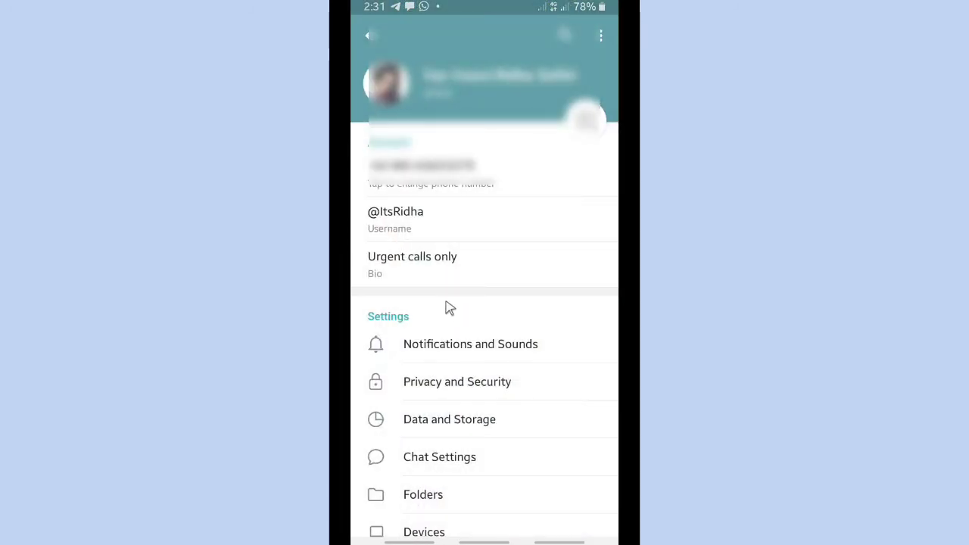
scroll(449, 307, "down", 5)
scroll(449, 308, "up", 10)
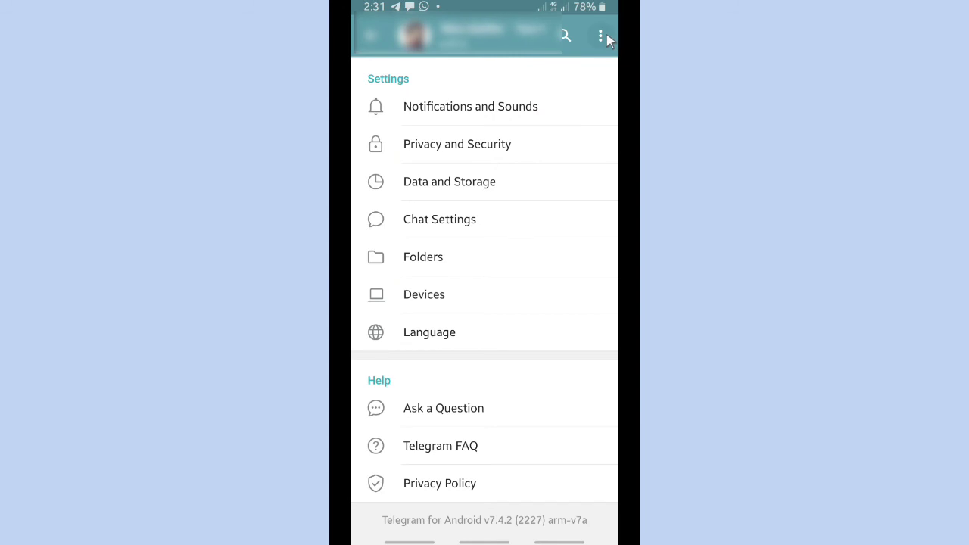
left_click(608, 38)
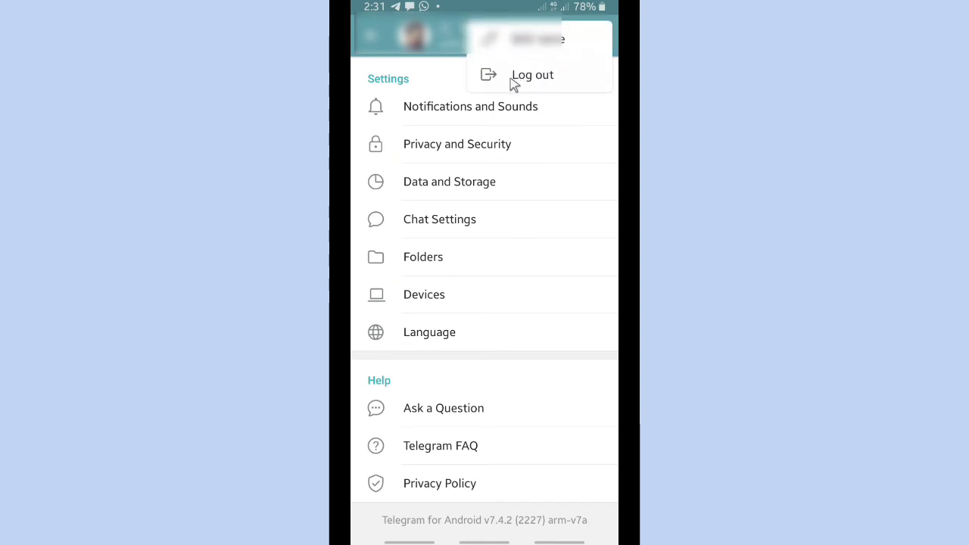
left_click(532, 77)
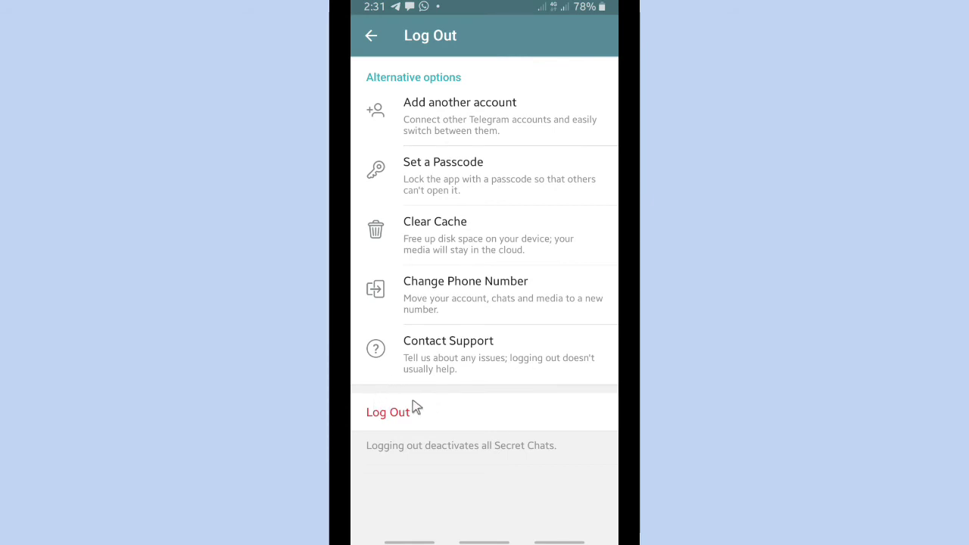
left_click(390, 410)
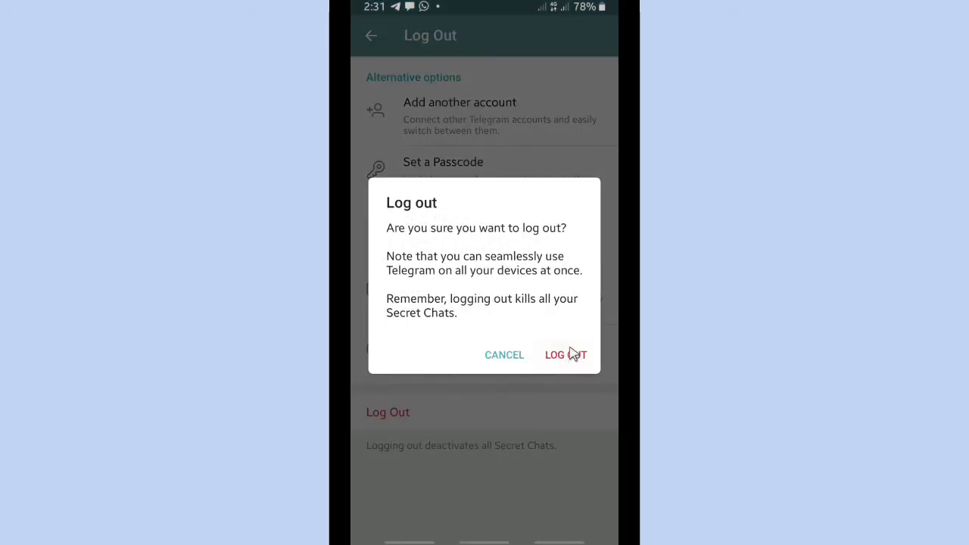
left_click(573, 354)
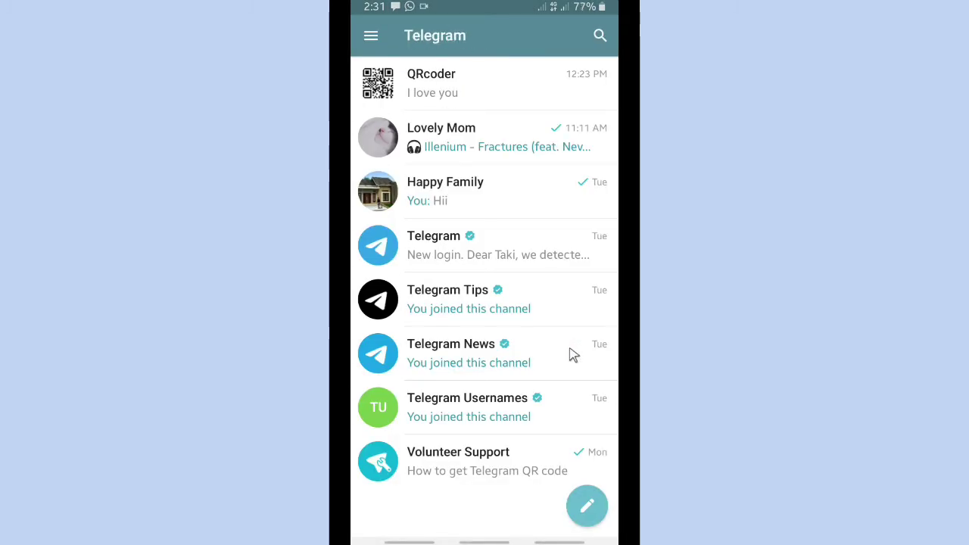
- Confirm only one account remains in the drawer, close it, and return to the home screen
left_click(371, 35)
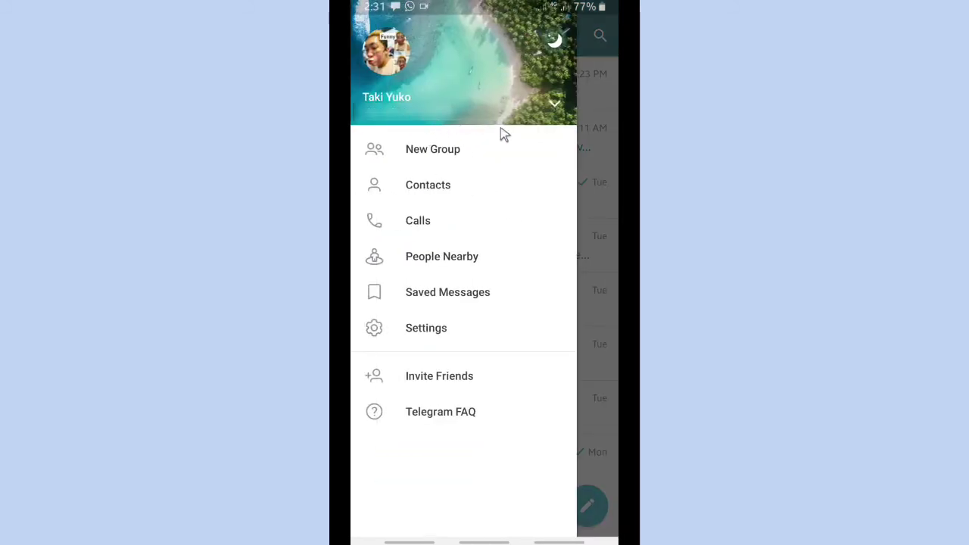
left_click(594, 138)
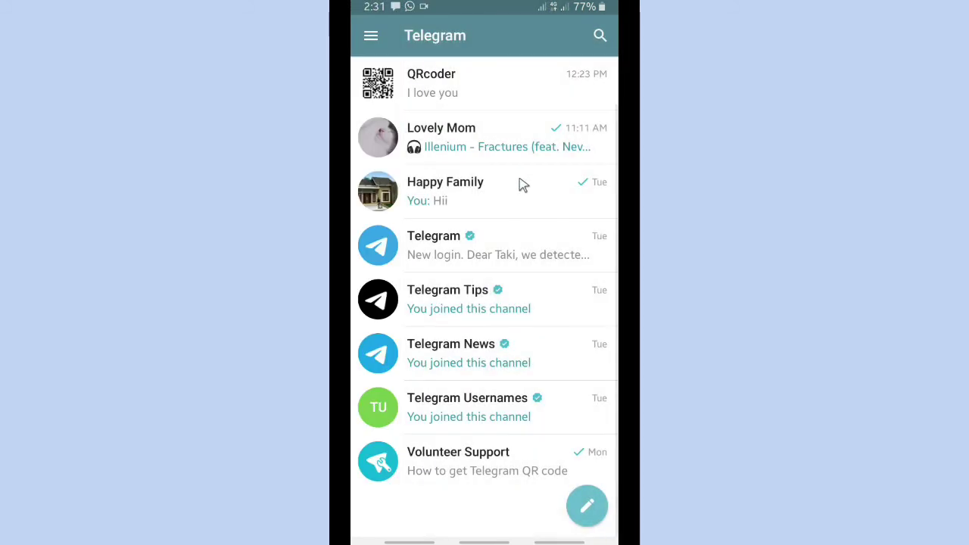
key("Home")
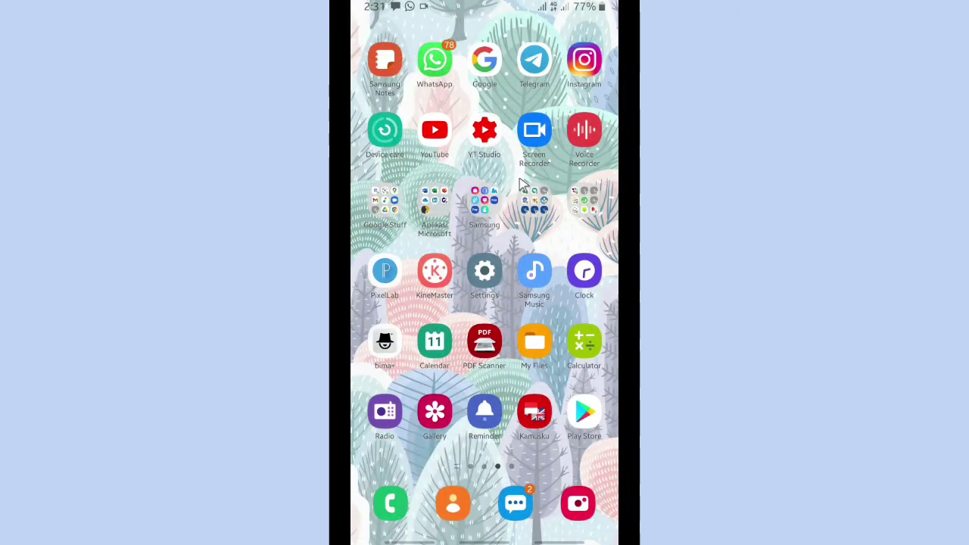